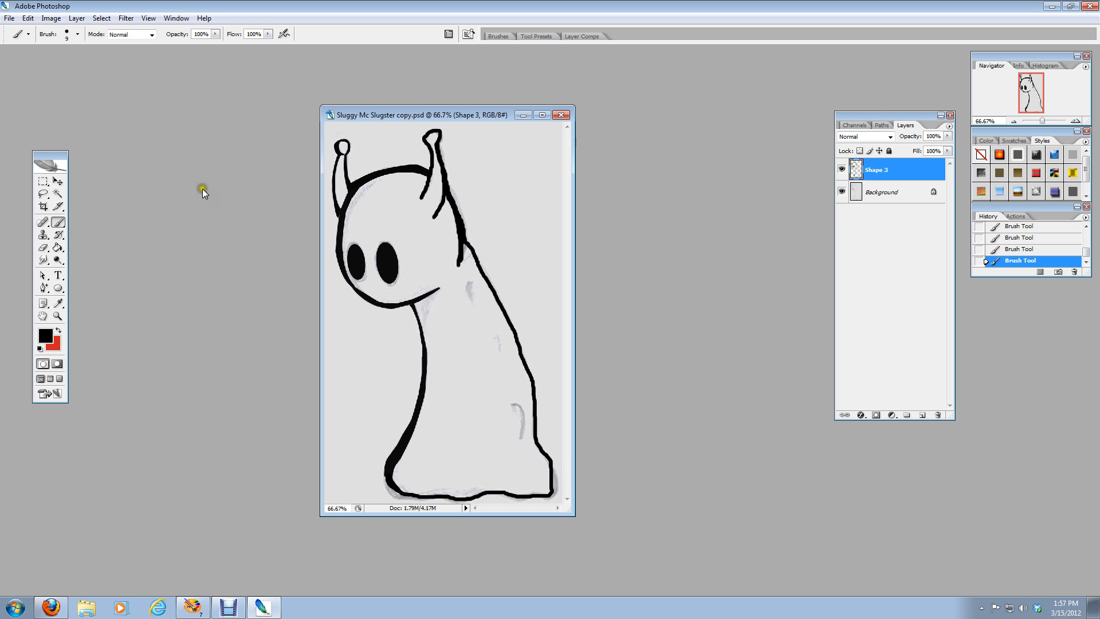
# - Fill the slug's head, body and both antennae with green #56e456 using the Paint Bucket
pyautogui.click(58, 248)
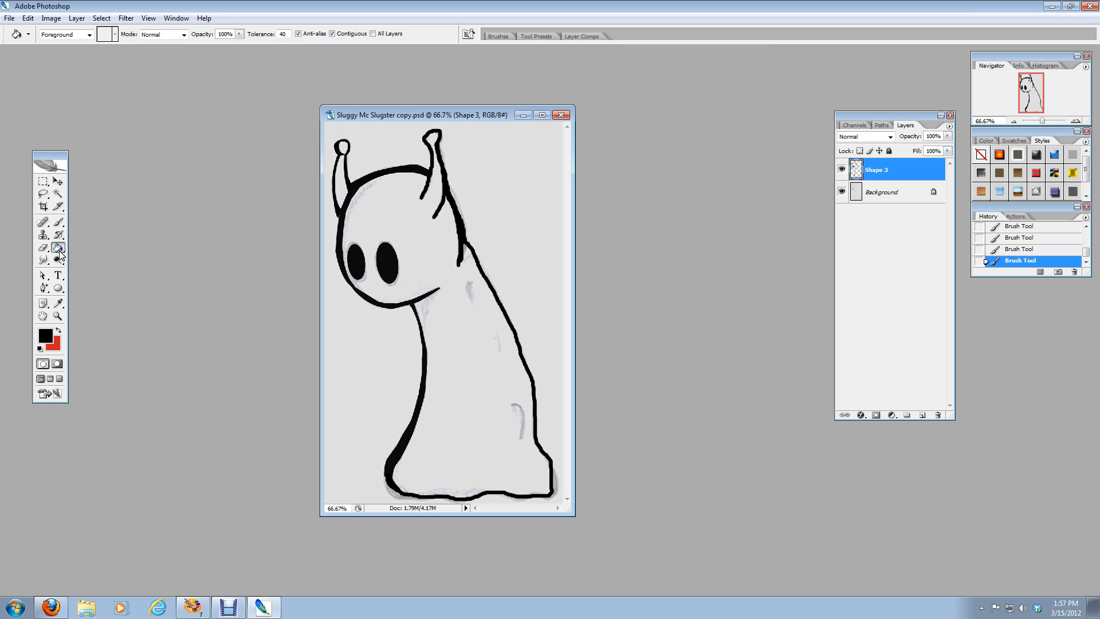
pyautogui.click(46, 337)
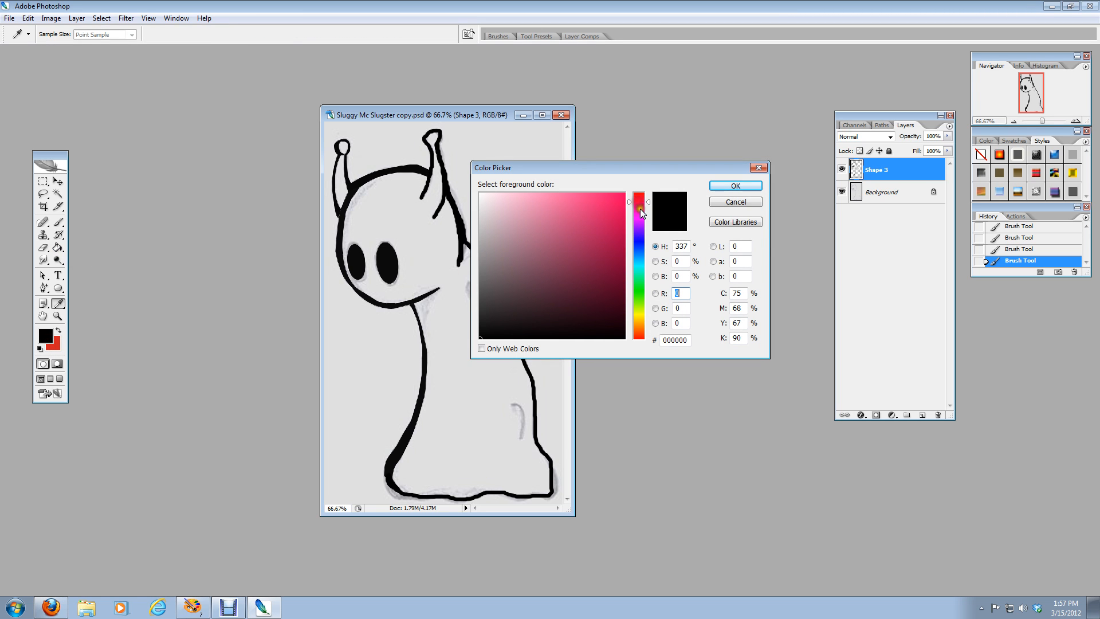
pyautogui.click(639, 290)
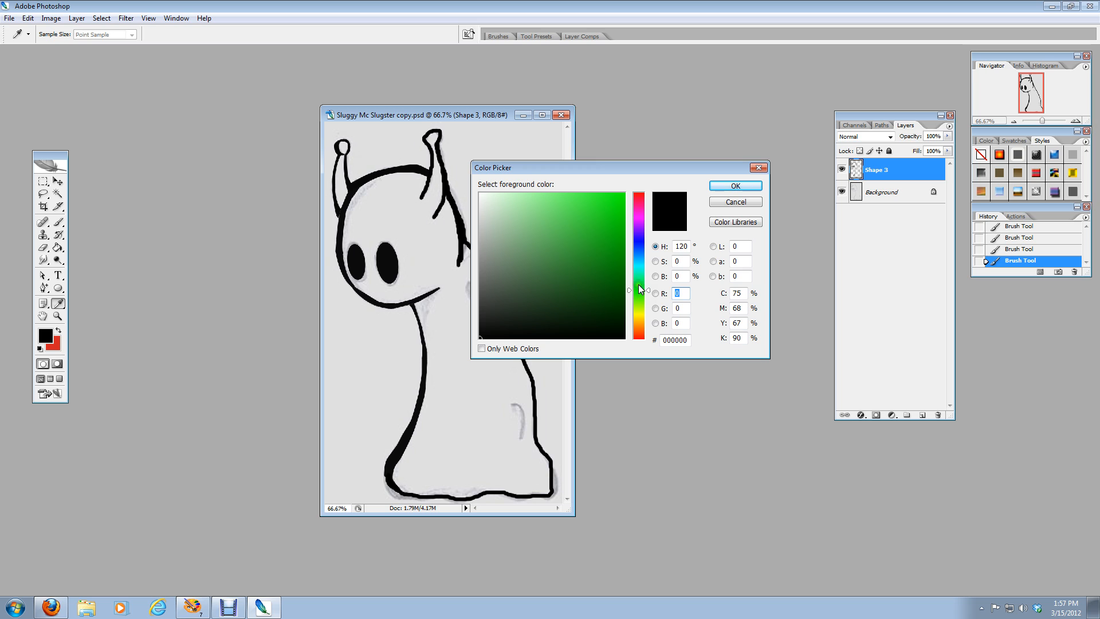
pyautogui.moveTo(553, 223)
pyautogui.mouseDown()
pyautogui.moveTo(546, 211)
pyautogui.moveTo(571, 208)
pyautogui.mouseUp()
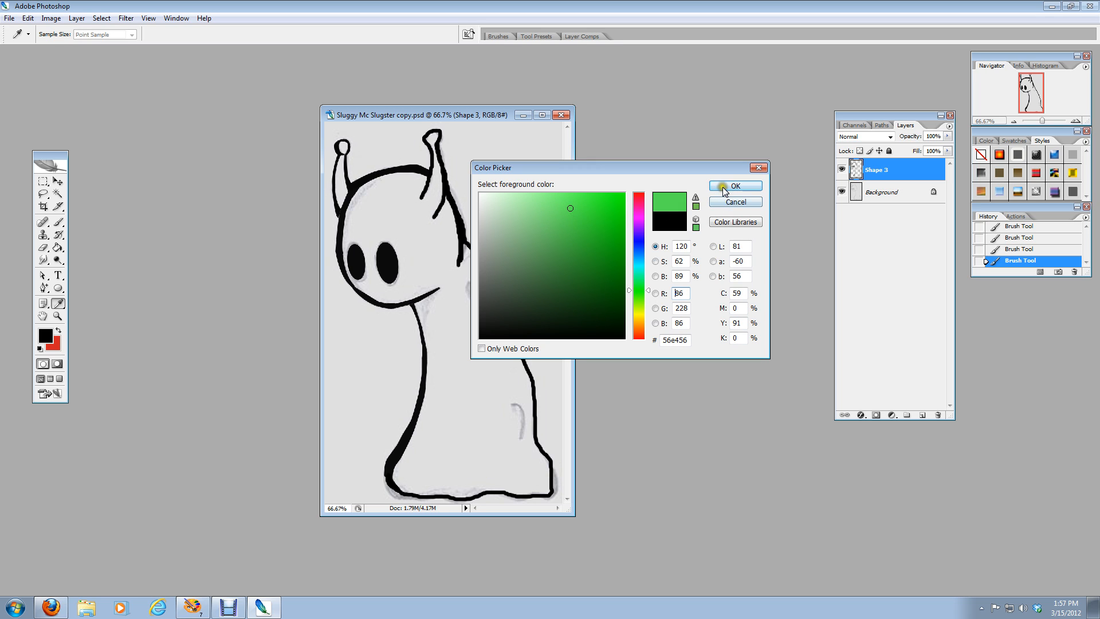
pyautogui.click(725, 191)
pyautogui.press('g')
pyautogui.click(484, 379)
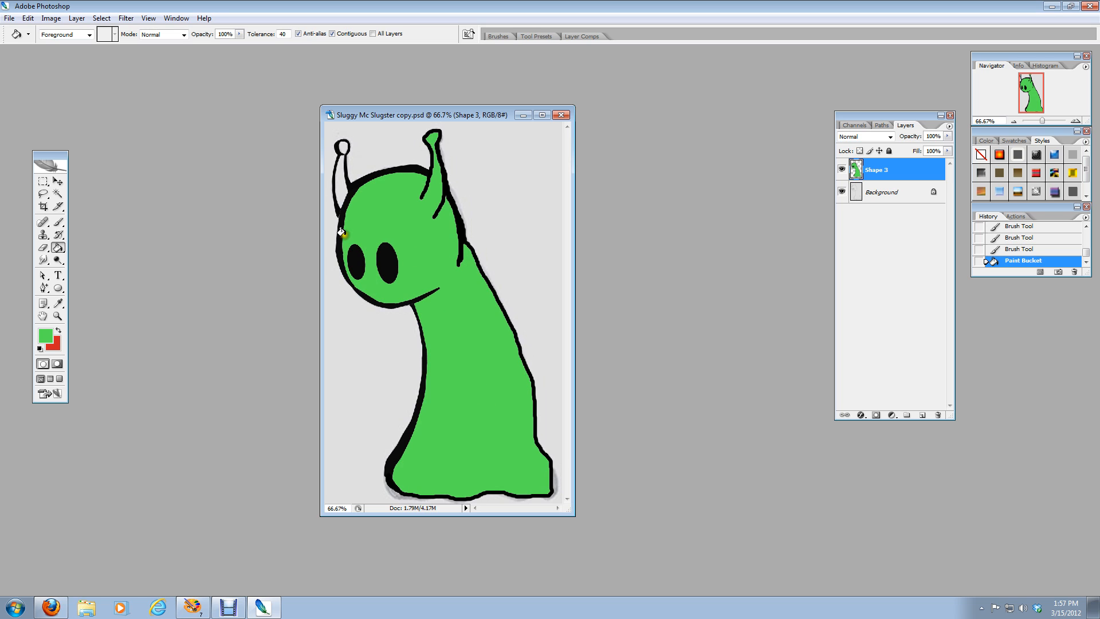
pyautogui.click(342, 192)
pyautogui.click(342, 148)
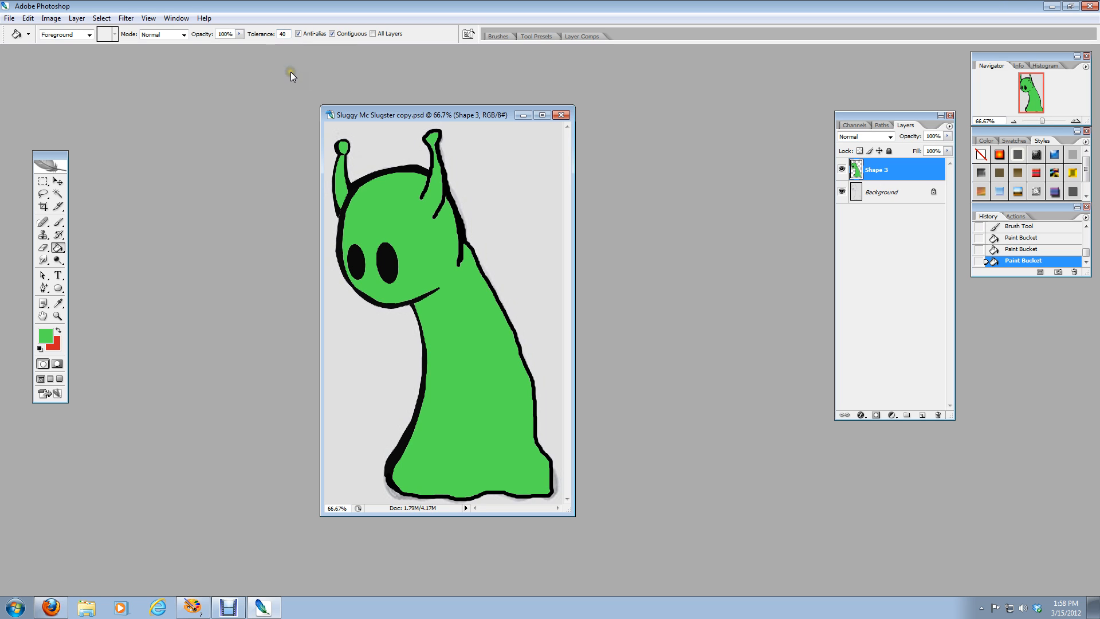
# - Set the foreground colour to the darker green #40ad40 for shading with the Brush
pyautogui.click(329, 34)
pyautogui.moveTo(371, 116); pyautogui.dragTo(350, 113)
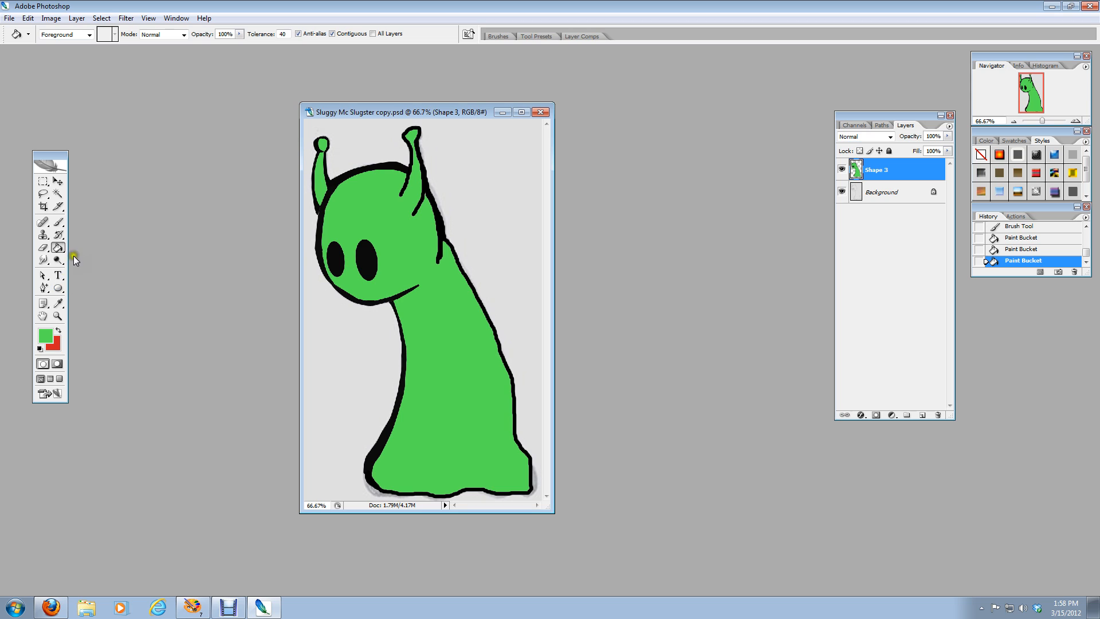
pyautogui.click(60, 224)
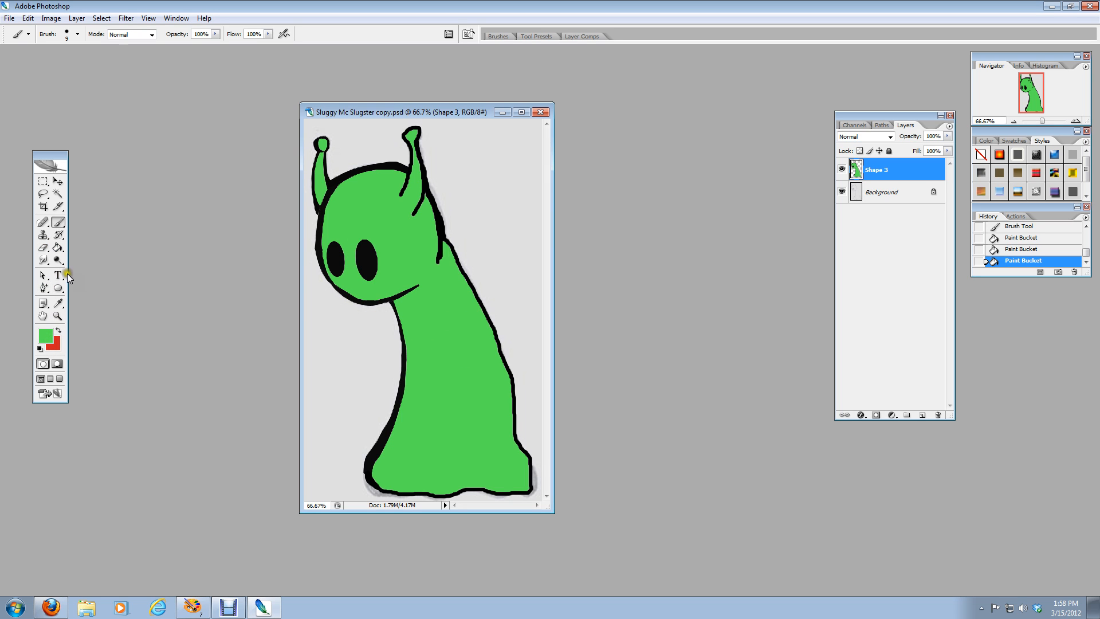
pyautogui.click(44, 335)
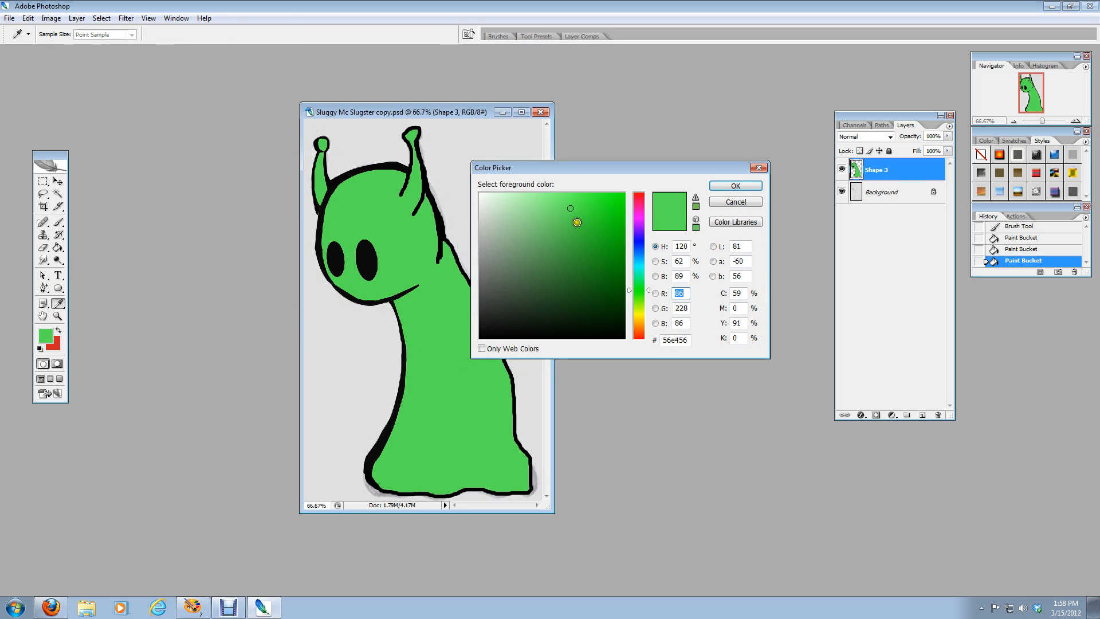
pyautogui.moveTo(569, 210); pyautogui.dragTo(571, 236)
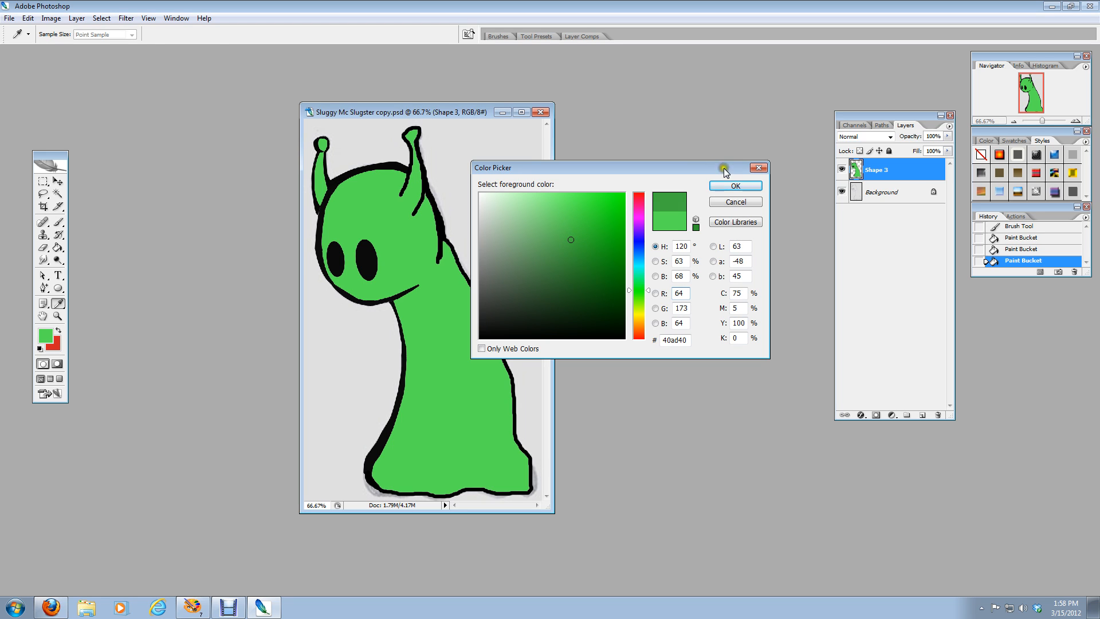
pyautogui.click(730, 184)
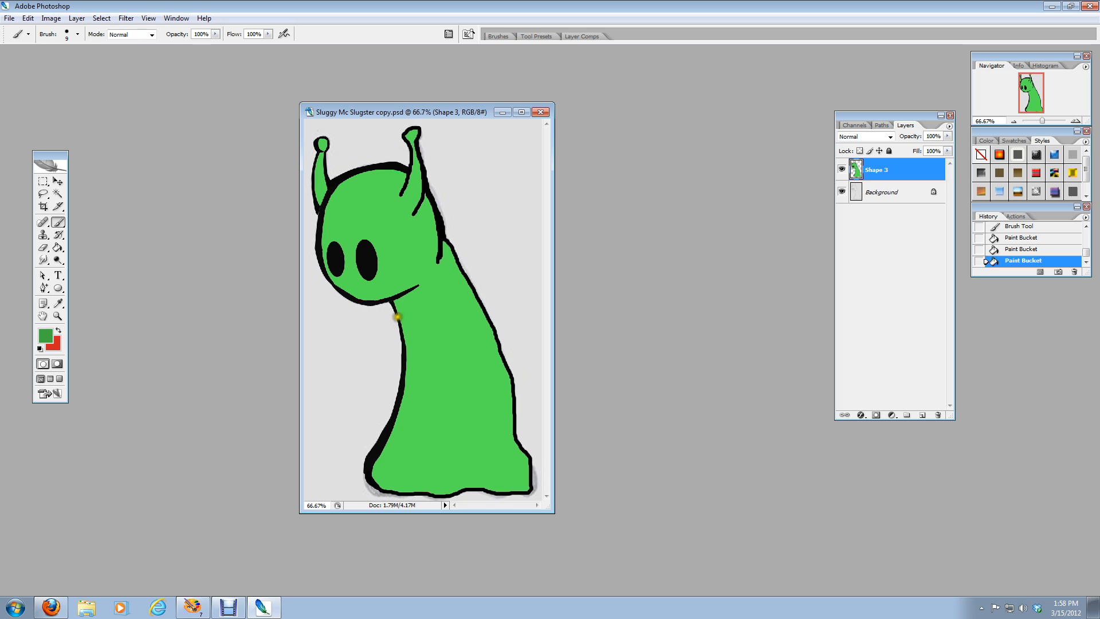
# - Brush a dark green shadow strip along the inside of the head's lower outline, up to the end of the jaw line
pyautogui.click(58, 317)
pyautogui.click(327, 299)
pyautogui.click(386, 300)
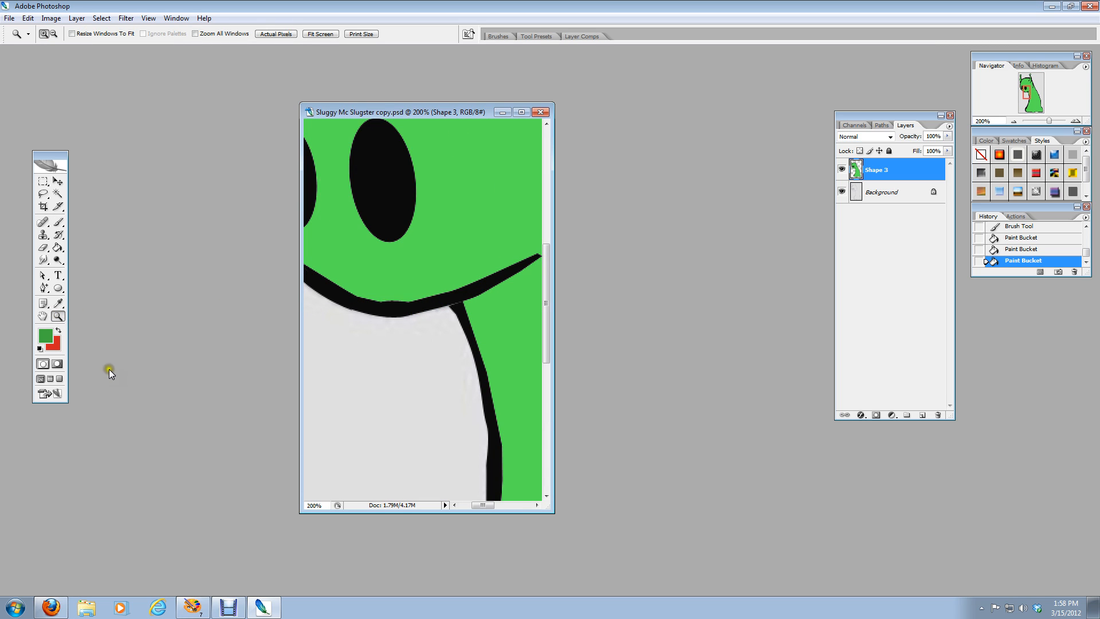
pyautogui.click(58, 221)
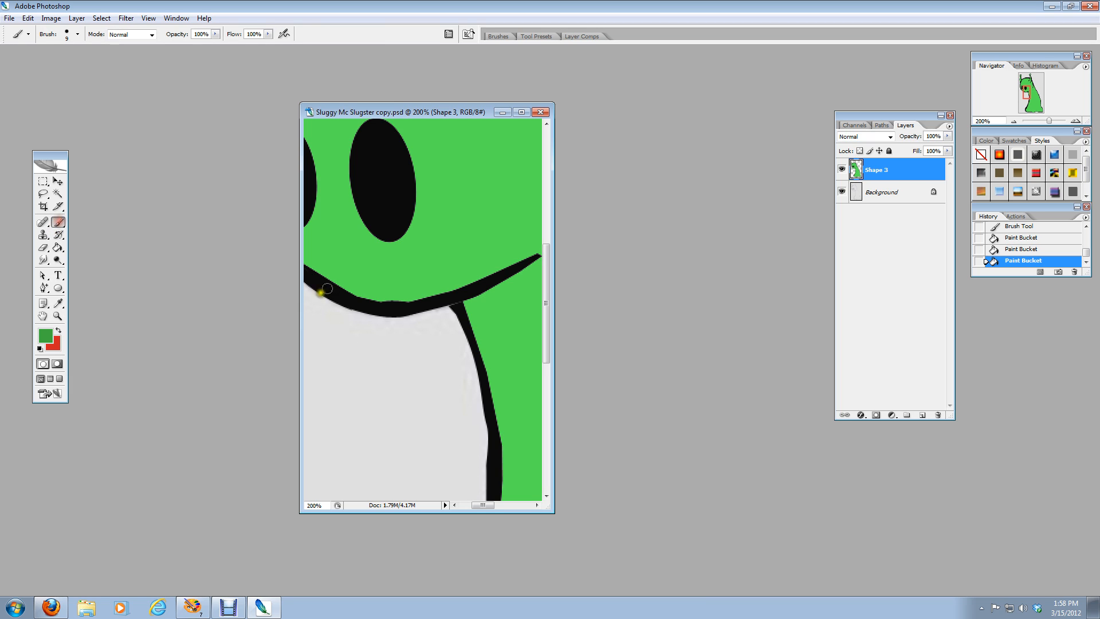
pyautogui.moveTo(341, 279)
pyautogui.mouseDown()
pyautogui.moveTo(407, 293)
pyautogui.moveTo(338, 281)
pyautogui.moveTo(307, 257)
pyautogui.moveTo(371, 292)
pyautogui.moveTo(413, 295)
pyautogui.moveTo(526, 256)
pyautogui.mouseUp()
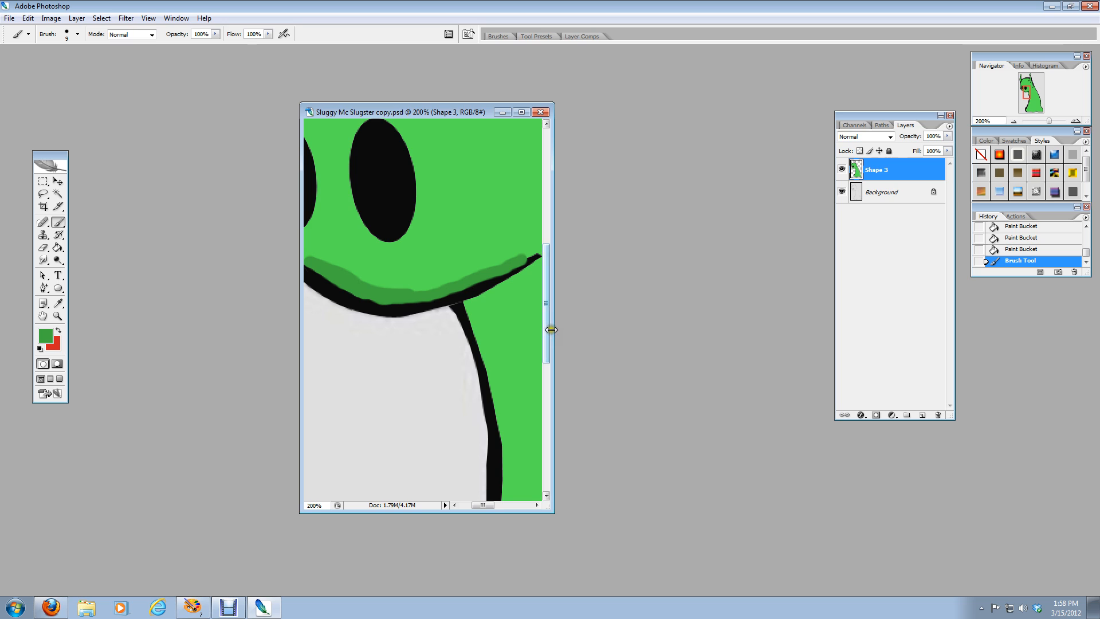
# - Lasso a wavy-edged shadow area on the neck beneath the jaw line, fill it with the dark green and deselect it
pyautogui.moveTo(486, 507); pyautogui.dragTo(494, 506)
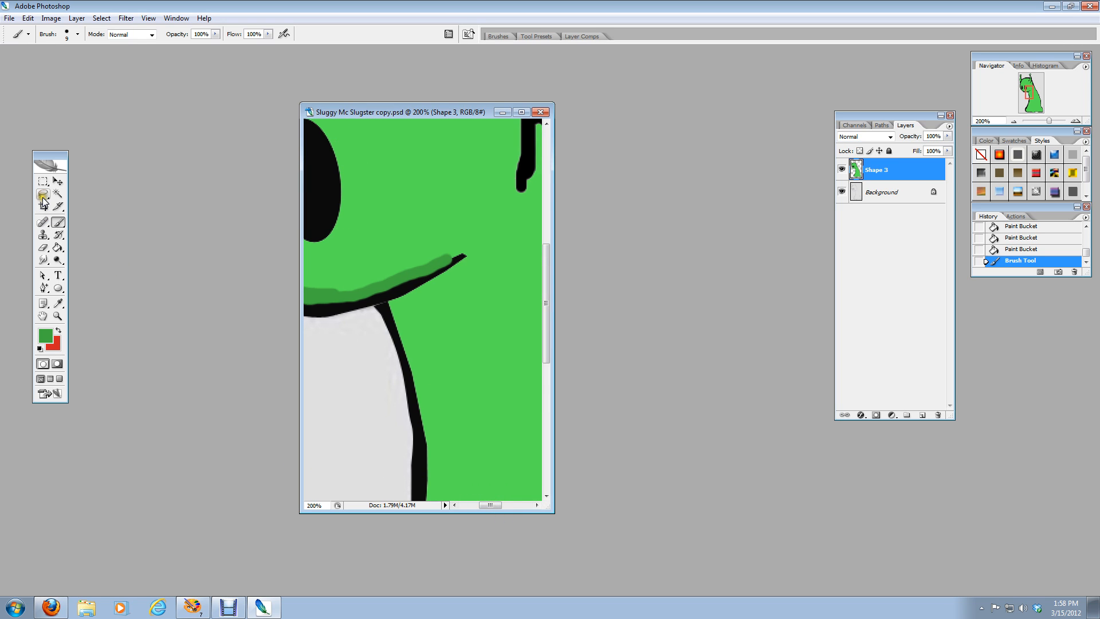
pyautogui.click(43, 195)
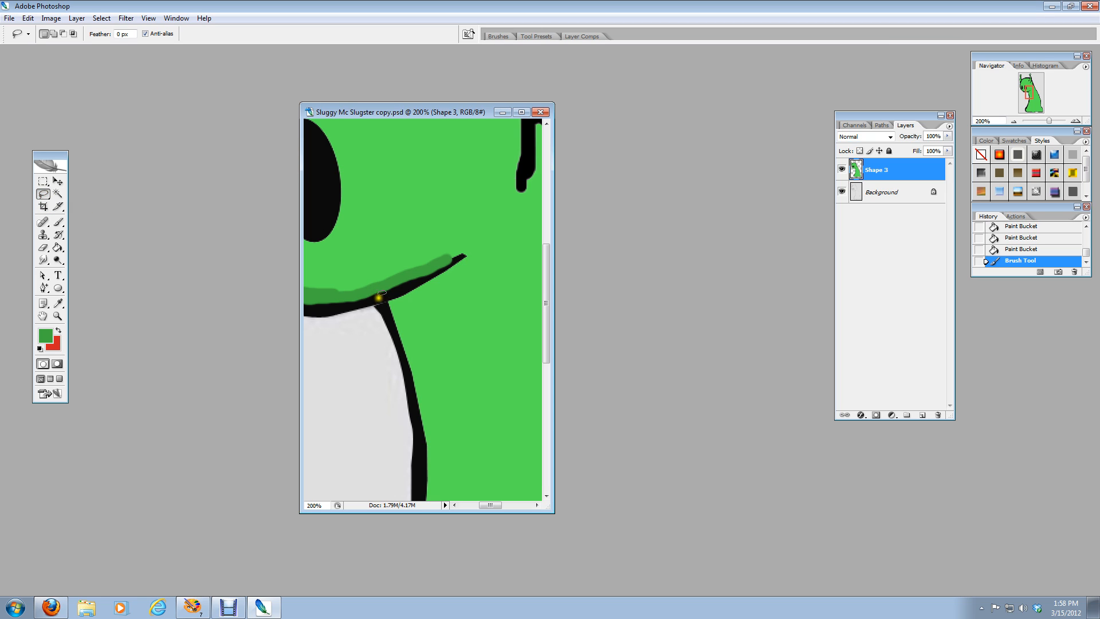
pyautogui.click(58, 317)
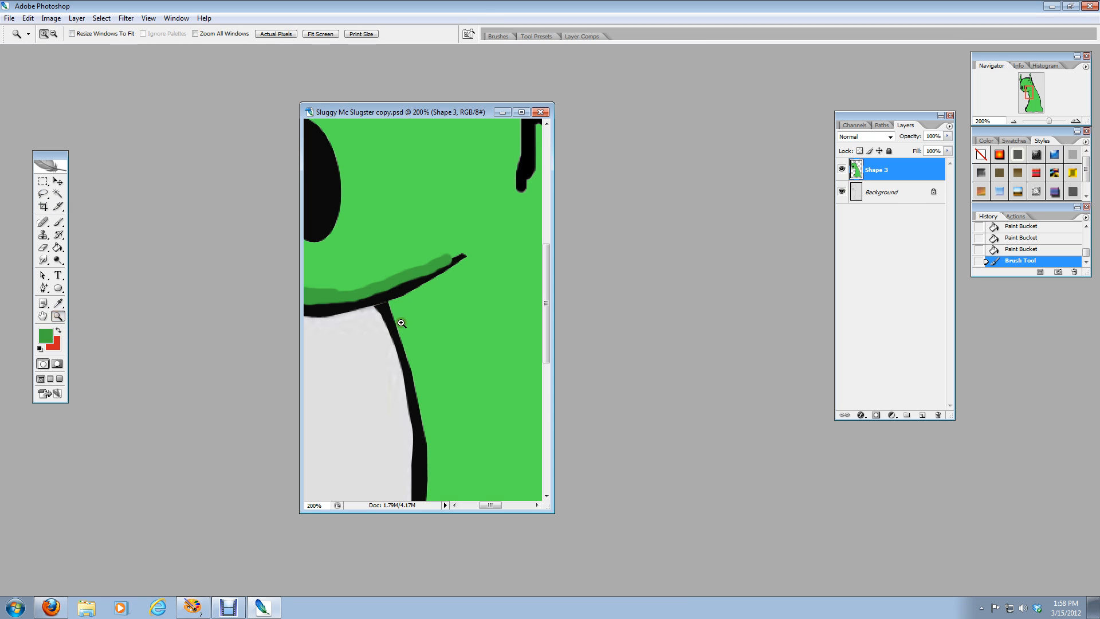
pyautogui.click(422, 309)
pyautogui.click(438, 321)
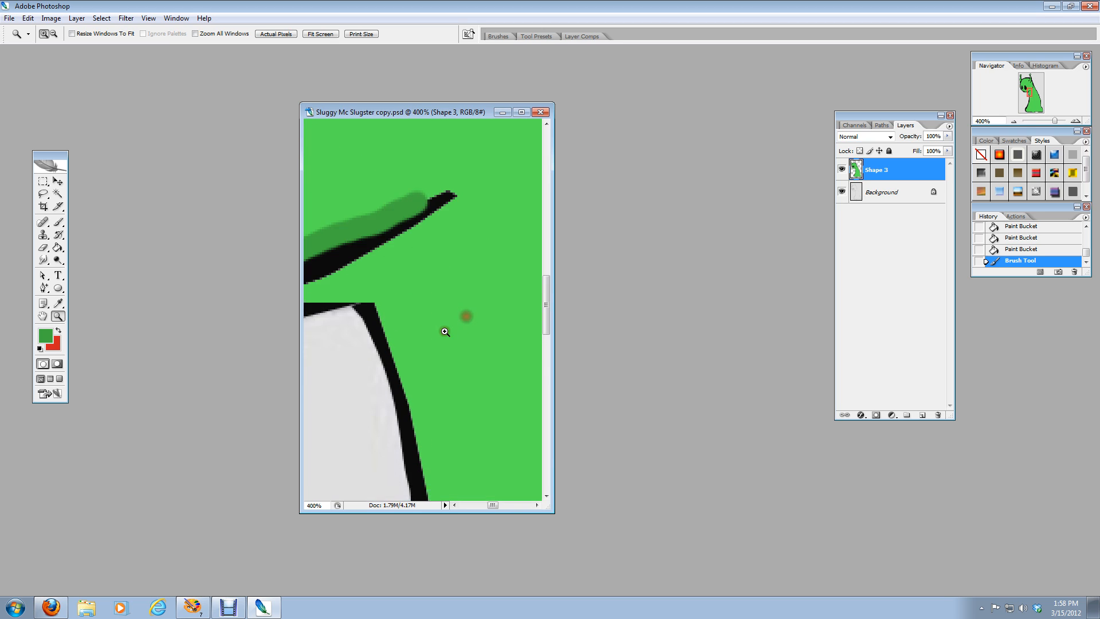
pyautogui.moveTo(491, 506); pyautogui.dragTo(488, 506)
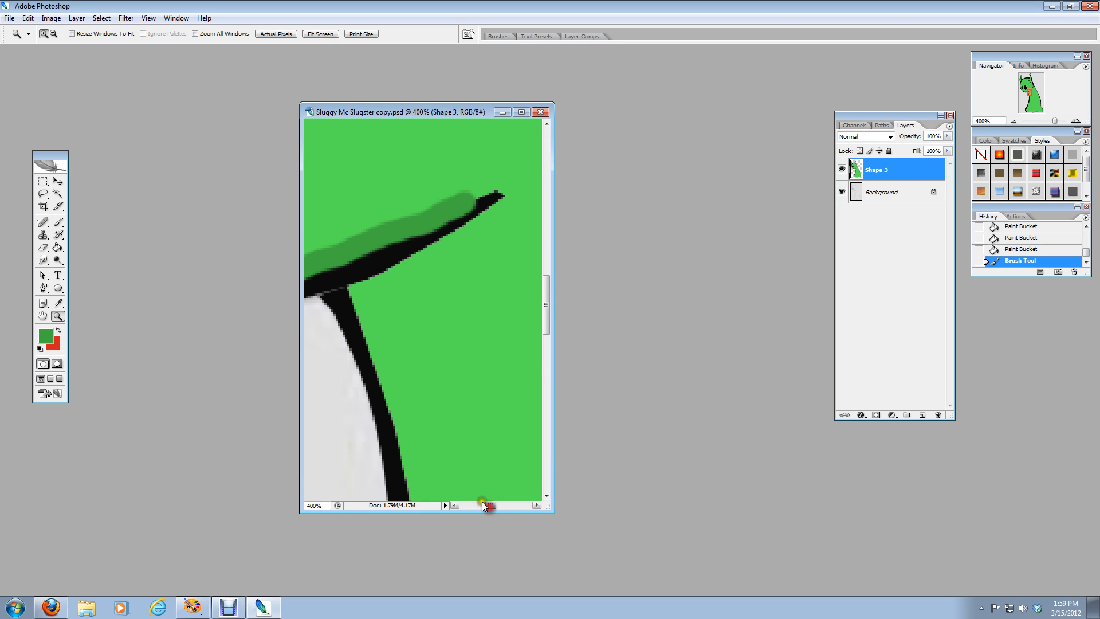
pyautogui.click(43, 194)
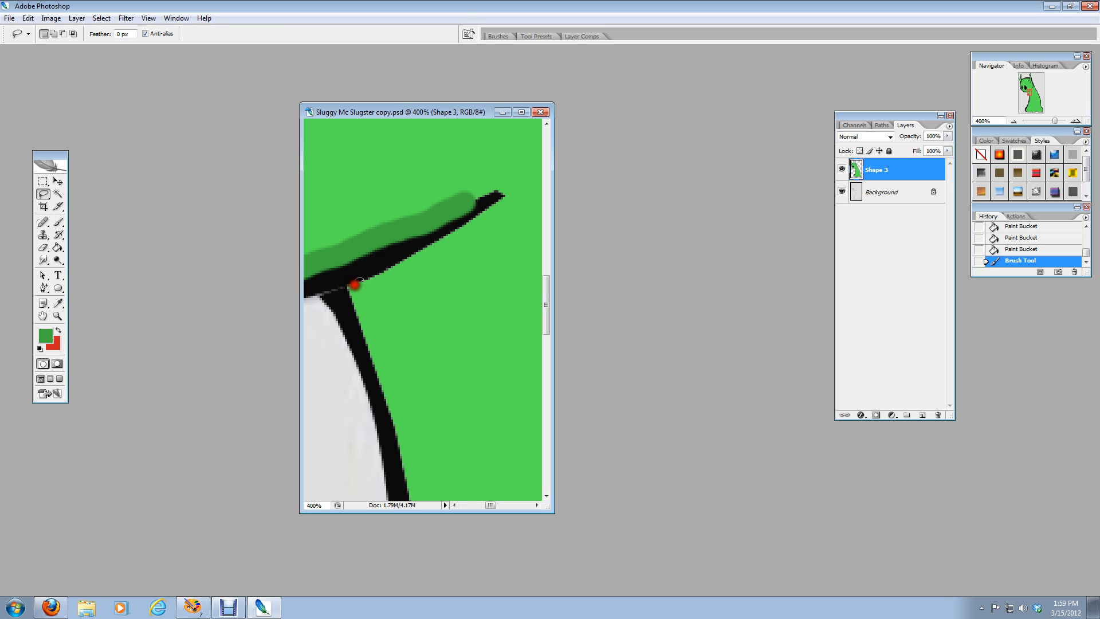
pyautogui.moveTo(355, 283)
pyautogui.mouseDown()
pyautogui.moveTo(503, 200)
pyautogui.moveTo(494, 243)
pyautogui.moveTo(454, 286)
pyautogui.moveTo(441, 327)
pyautogui.moveTo(442, 436)
pyautogui.moveTo(413, 483)
pyautogui.moveTo(349, 285)
pyautogui.mouseUp()
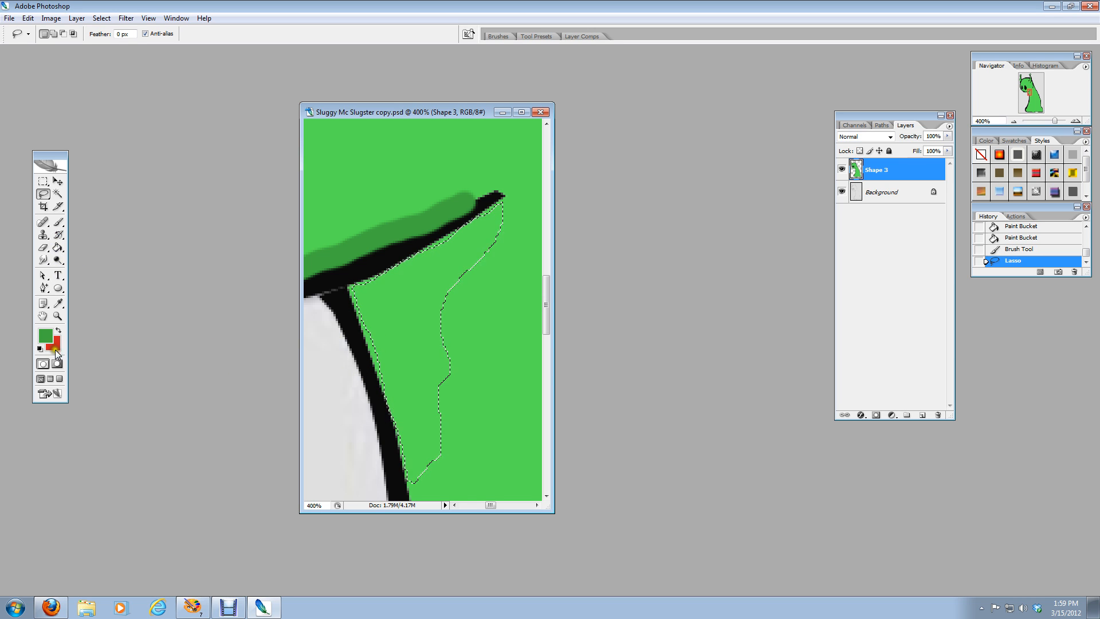
pyautogui.click(58, 248)
pyautogui.click(409, 316)
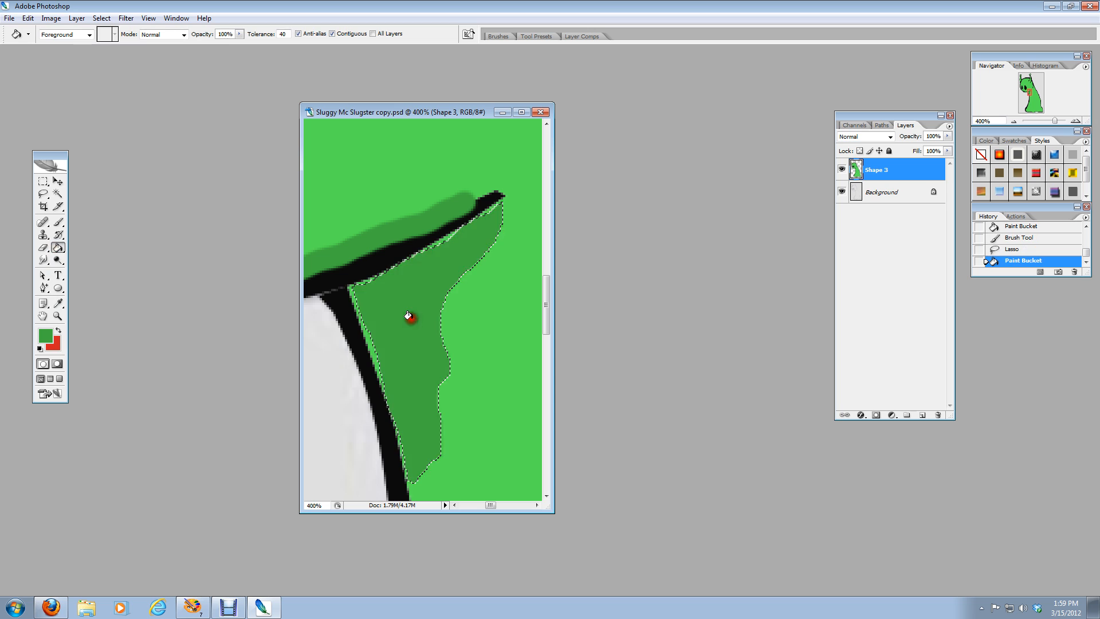
pyautogui.click(368, 348)
pyautogui.click(43, 193)
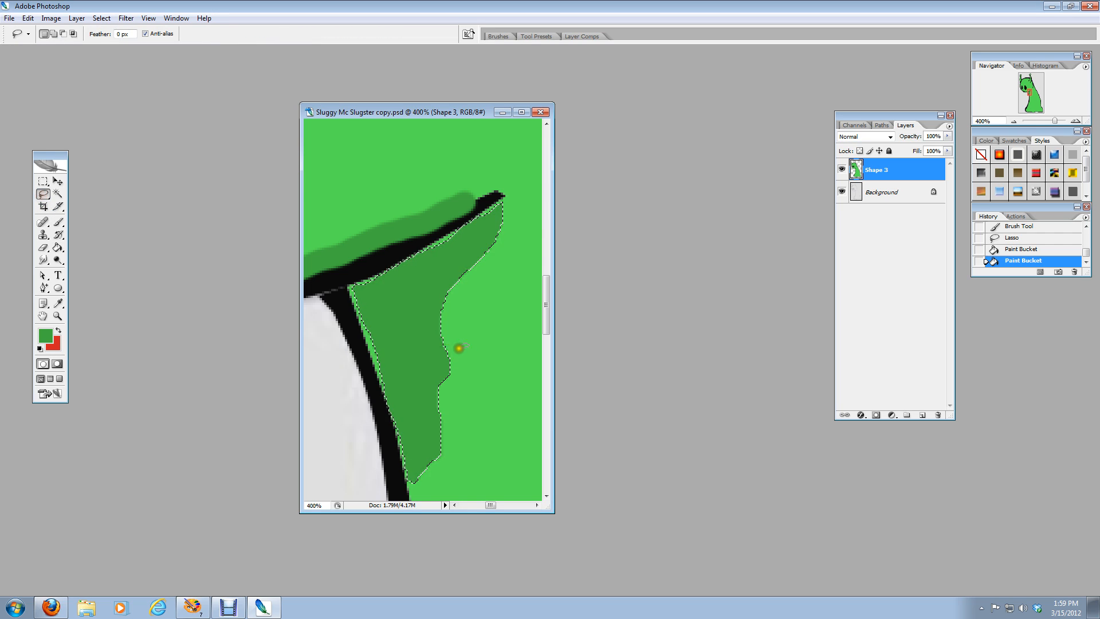
pyautogui.click(488, 366)
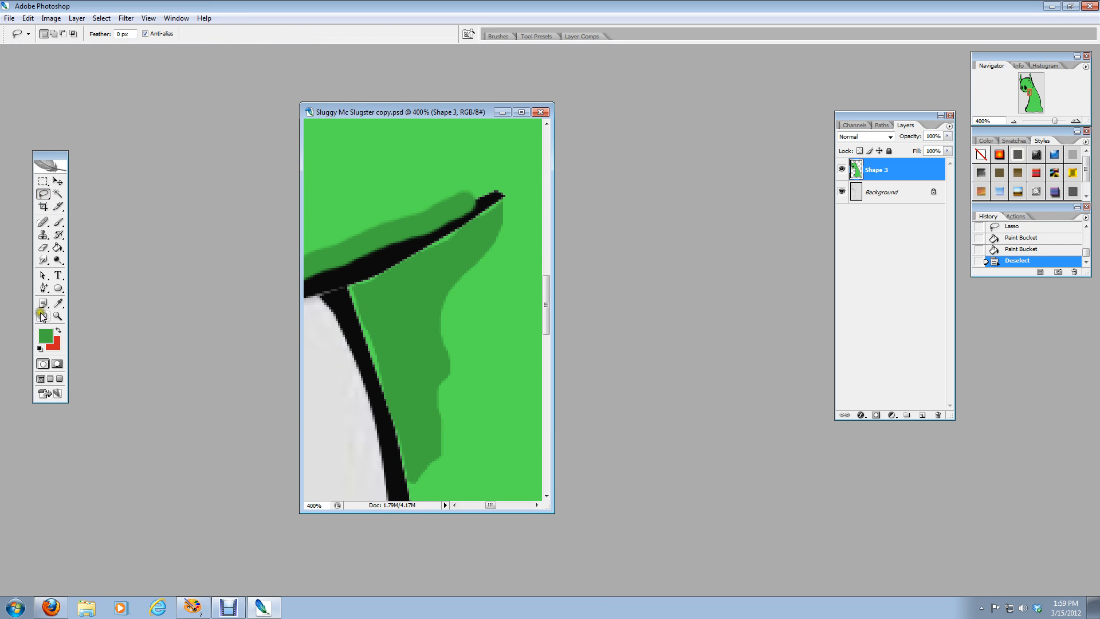
# - Fill the leftover light green slivers between the neck shadow and the black outline with the dark green
pyautogui.click(57, 248)
pyautogui.click(359, 328)
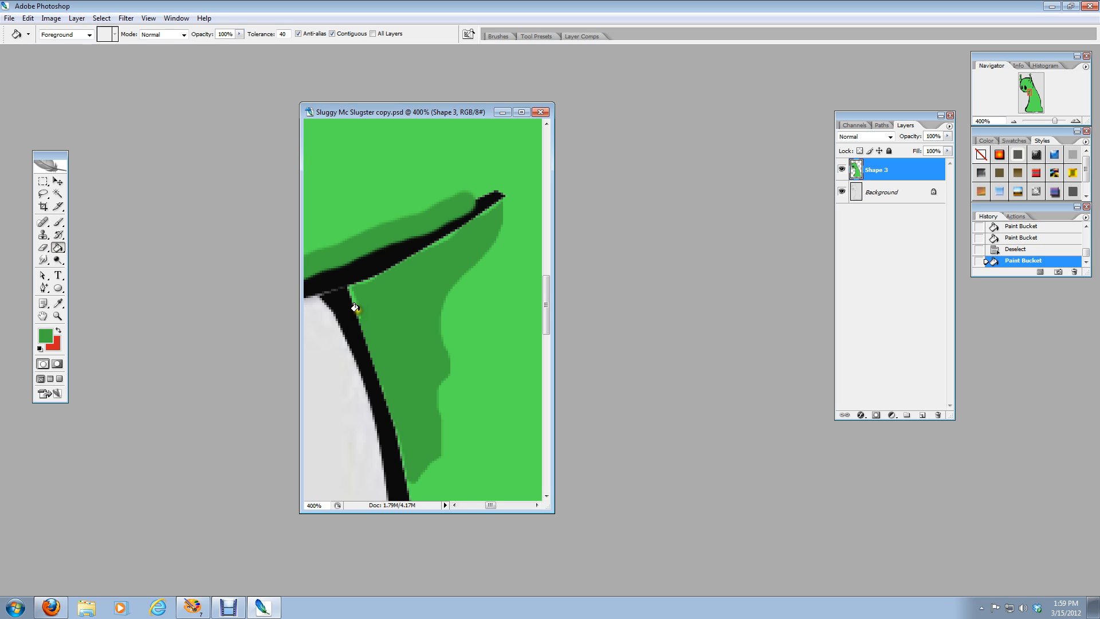
pyautogui.click(351, 303)
pyautogui.click(354, 306)
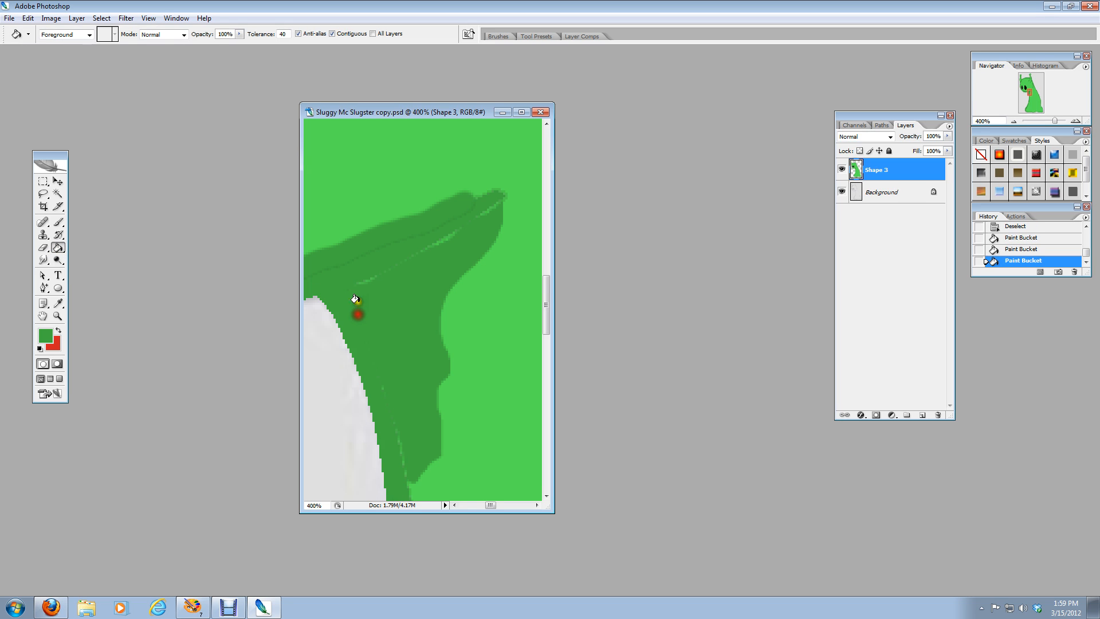
pyautogui.hotkey('ctrl', 'z')
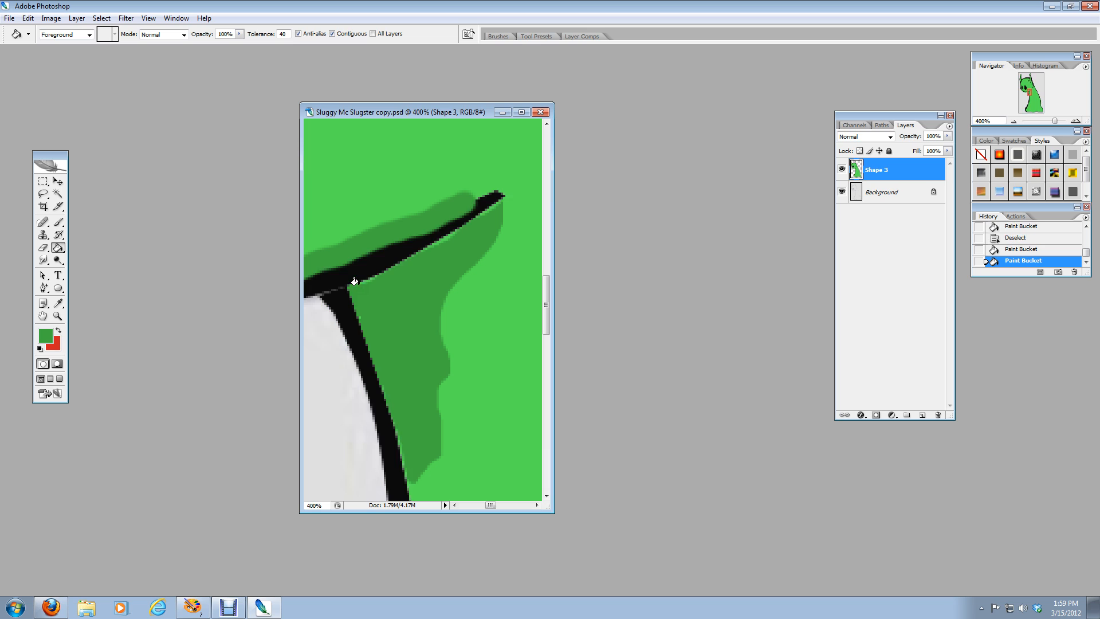
pyautogui.click(434, 239)
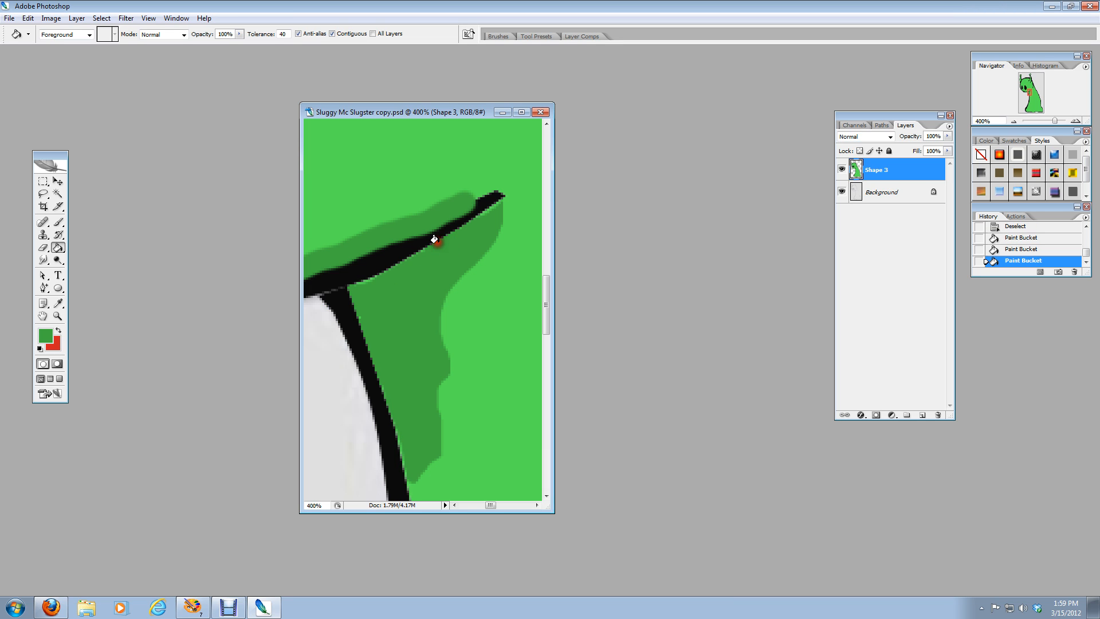
pyautogui.click(482, 210)
# - Examine the chin and neck shading on the whole figure and then around the head
pyautogui.click(59, 316)
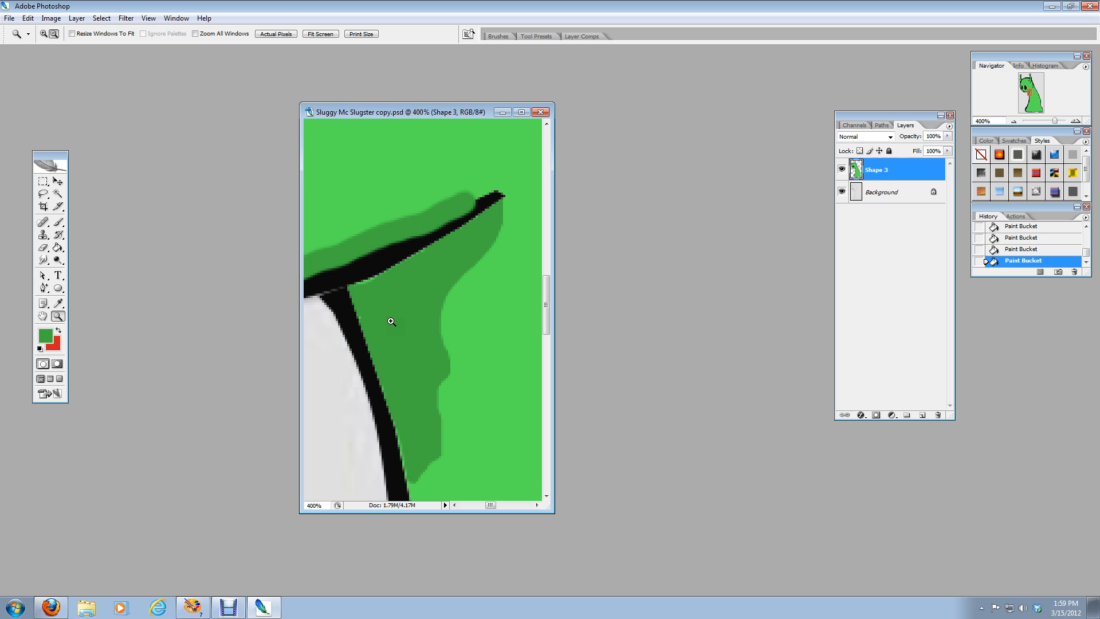
pyautogui.keyDown('alt'); pyautogui.click(392, 322); pyautogui.keyUp('alt')
pyautogui.keyDown('alt'); pyautogui.click(421, 321); pyautogui.keyUp('alt')
pyautogui.keyDown('alt'); pyautogui.click(437, 321); pyautogui.keyUp('alt')
pyautogui.keyDown('alt'); pyautogui.click(440, 321); pyautogui.keyUp('alt')
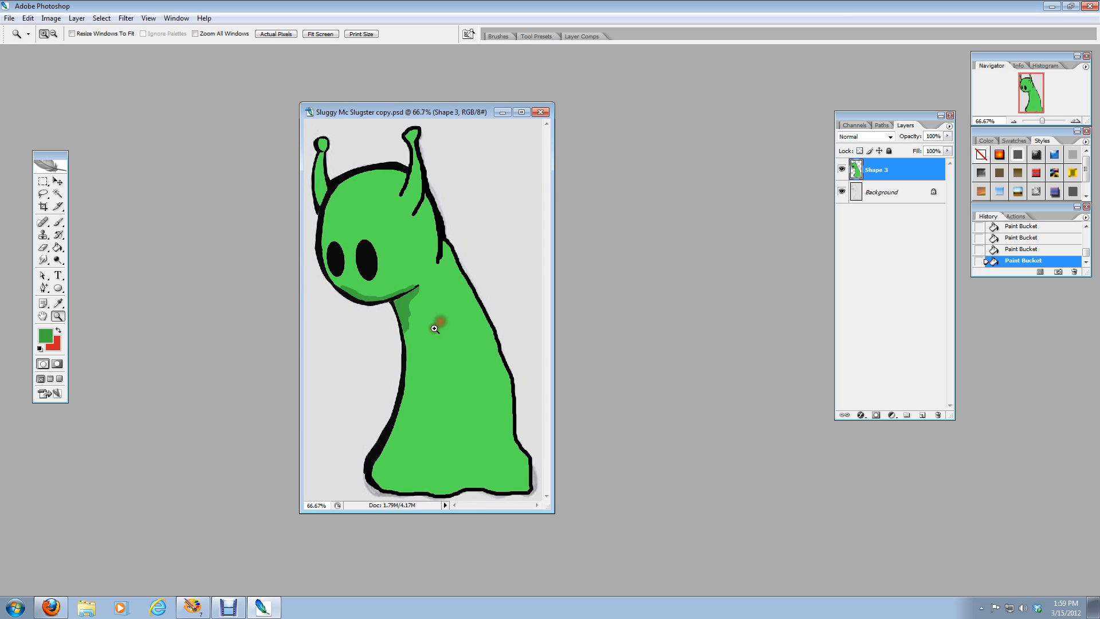
pyautogui.click(422, 304)
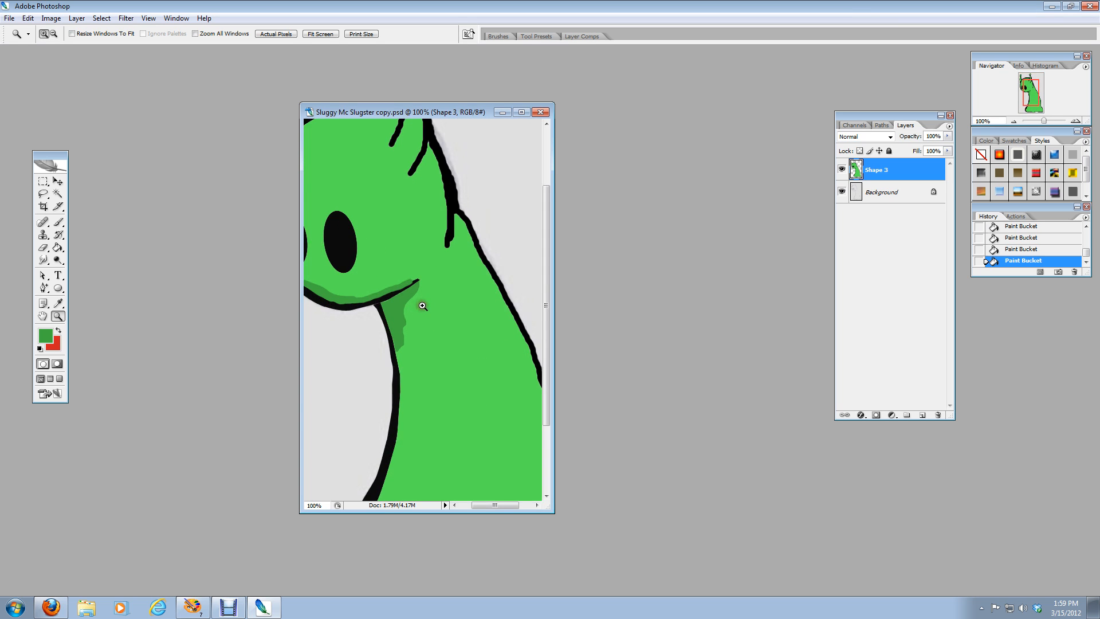
pyautogui.moveTo(501, 509); pyautogui.dragTo(486, 506)
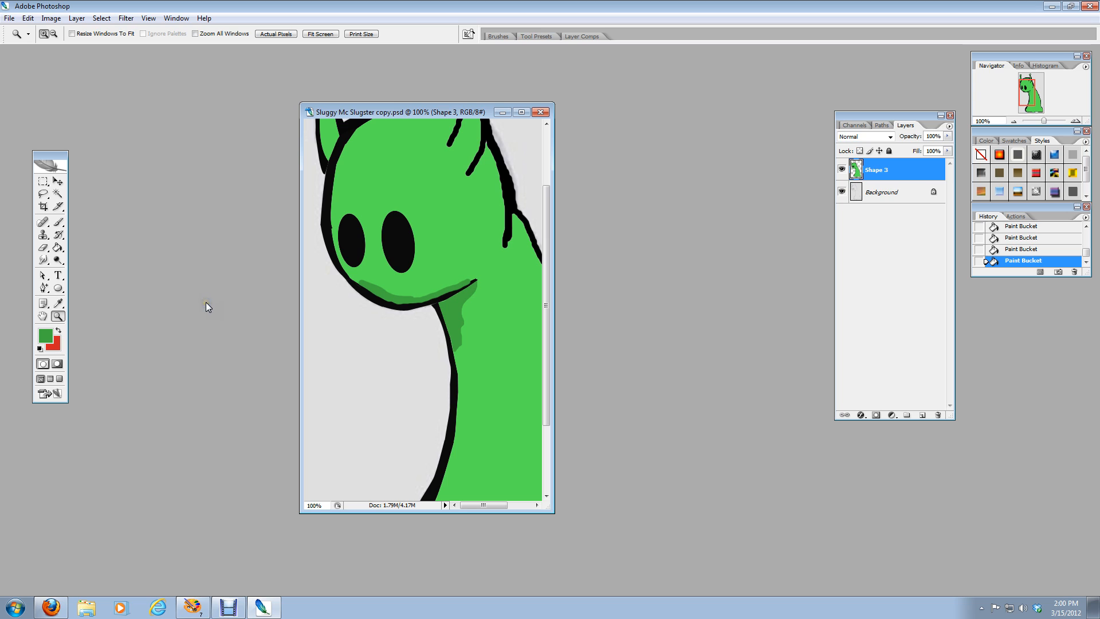
# - Sample the neck shadow's dark green with the Eyedropper and brush the shadow further down along the neck's front outline
pyautogui.click(60, 305)
pyautogui.click(354, 229)
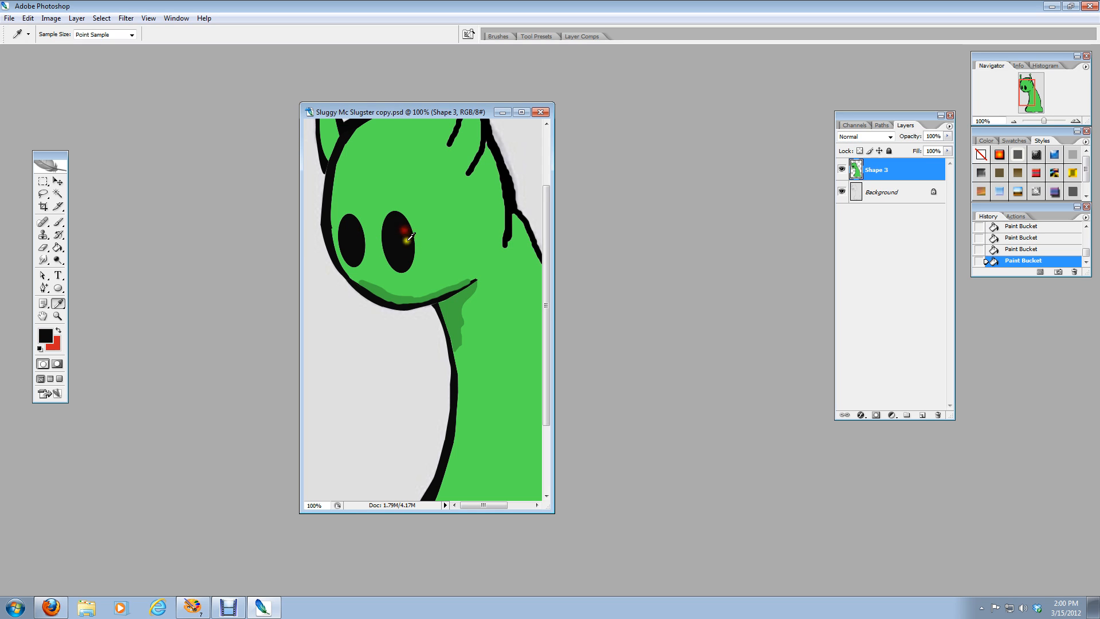
pyautogui.click(416, 277)
pyautogui.click(453, 322)
pyautogui.click(451, 259)
pyautogui.click(407, 250)
pyautogui.click(456, 303)
pyautogui.click(58, 223)
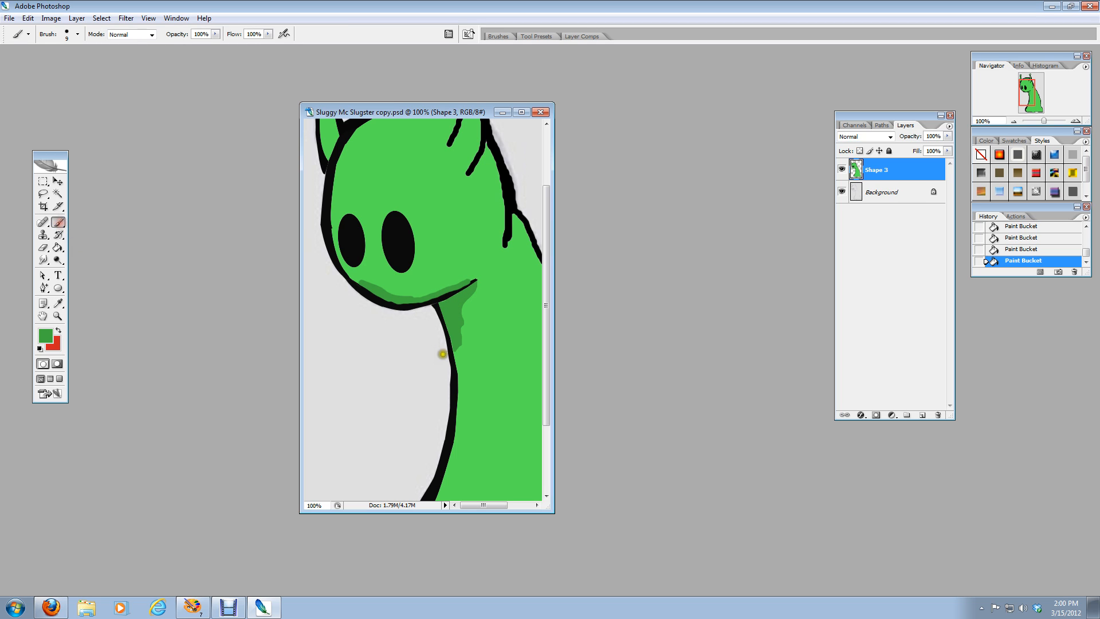
pyautogui.moveTo(462, 342)
pyautogui.mouseDown()
pyautogui.moveTo(462, 420)
pyautogui.moveTo(459, 352)
pyautogui.moveTo(457, 369)
pyautogui.mouseUp()
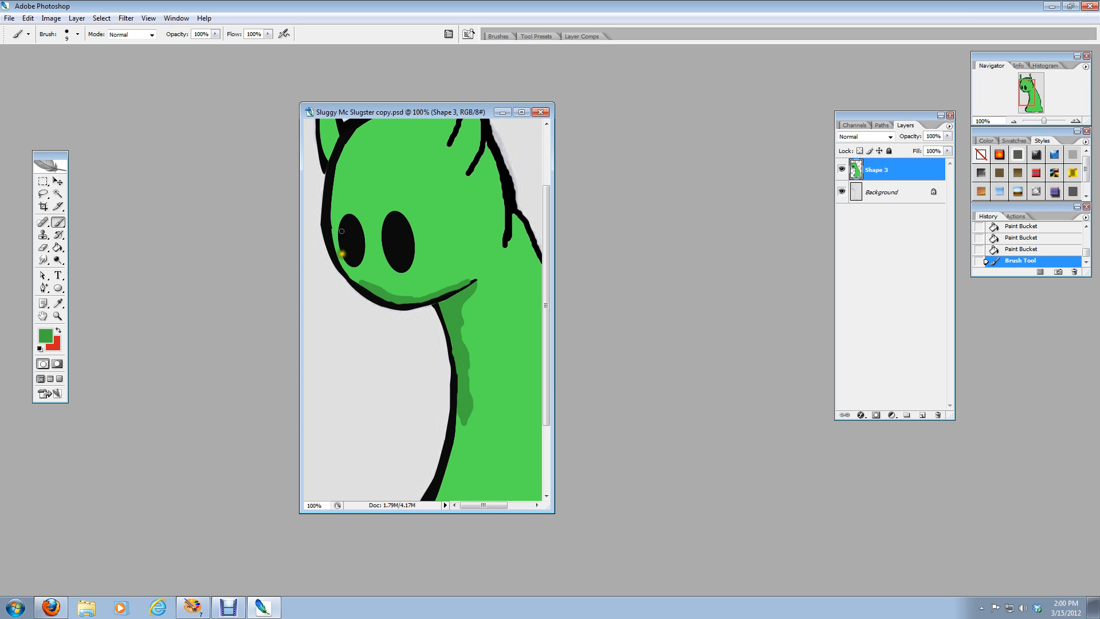
# - Save a JPEG copy of the drawing as Sluggy Mc Slugster copy copy.jpg with Maximum quality 10 and the Baseline ("Standard") format option
pyautogui.moveTo(387, 113)
pyautogui.mouseDown()
pyautogui.moveTo(355, 128)
pyautogui.moveTo(372, 126)
pyautogui.mouseUp()
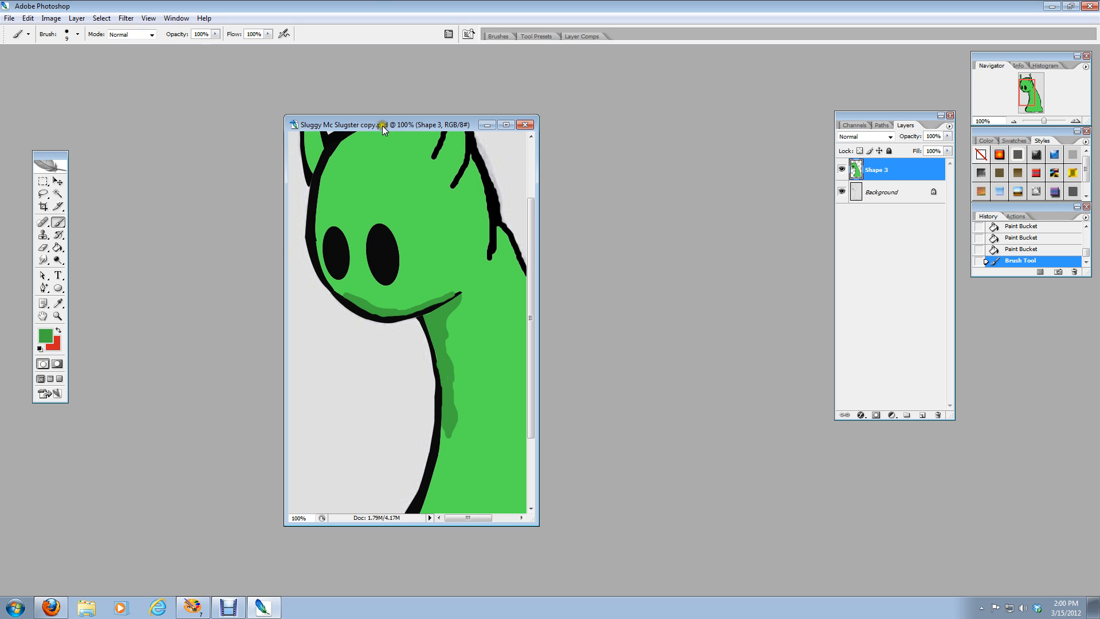
pyautogui.click(9, 18)
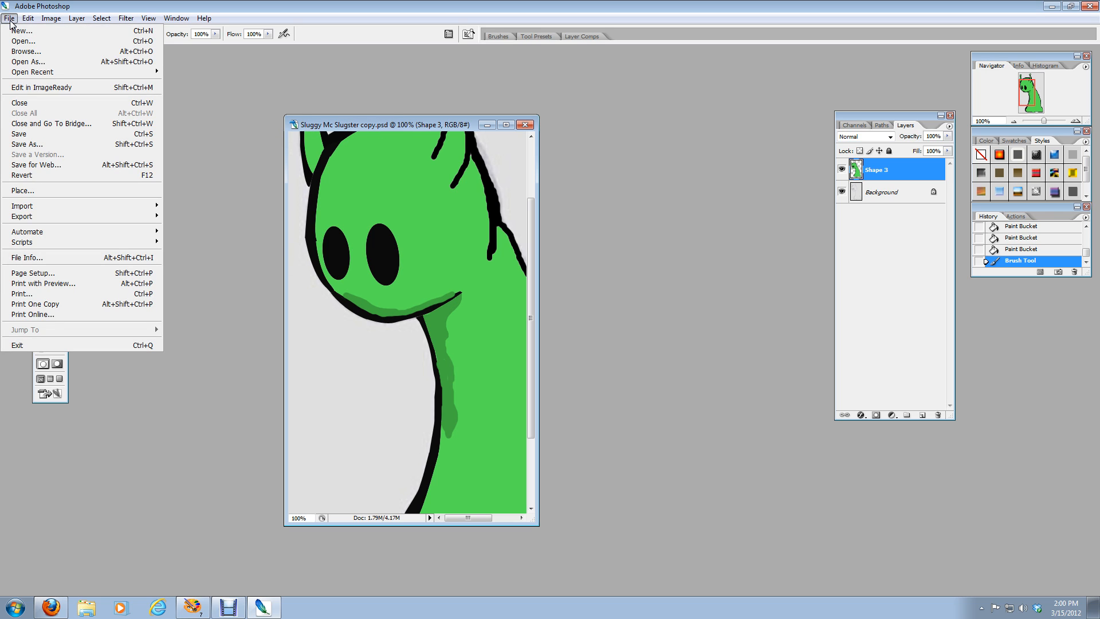
pyautogui.click(32, 144)
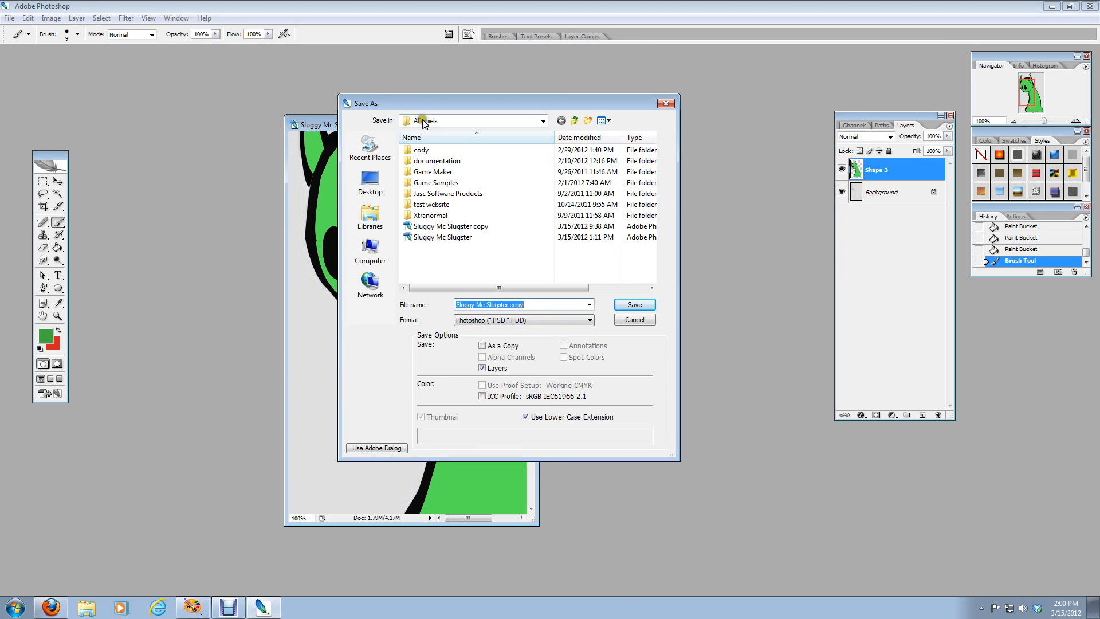
pyautogui.click(589, 320)
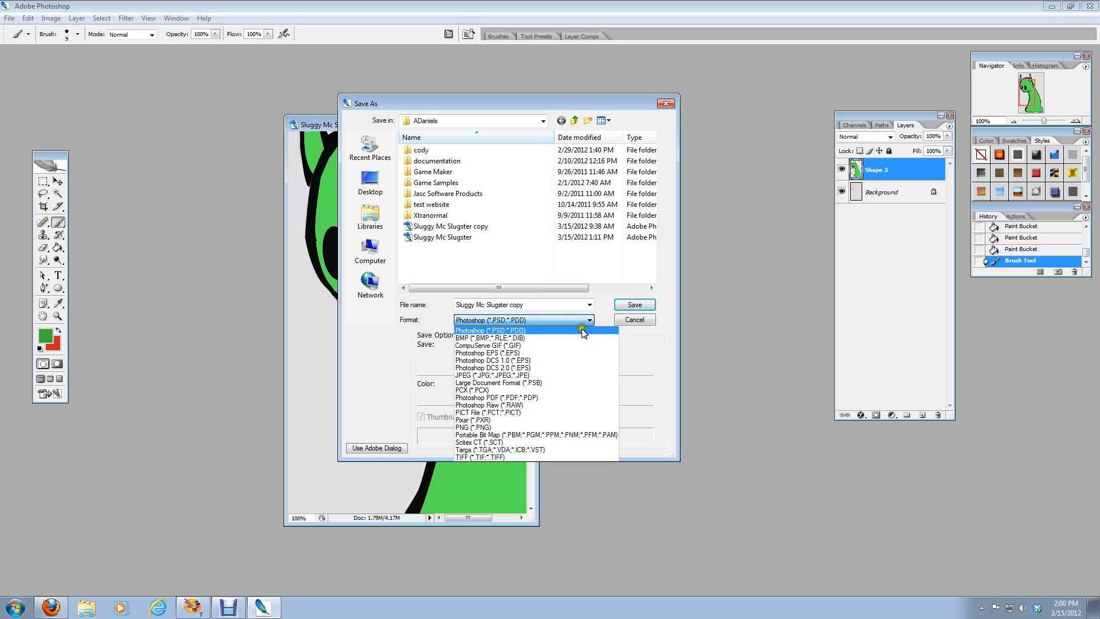
pyautogui.click(559, 374)
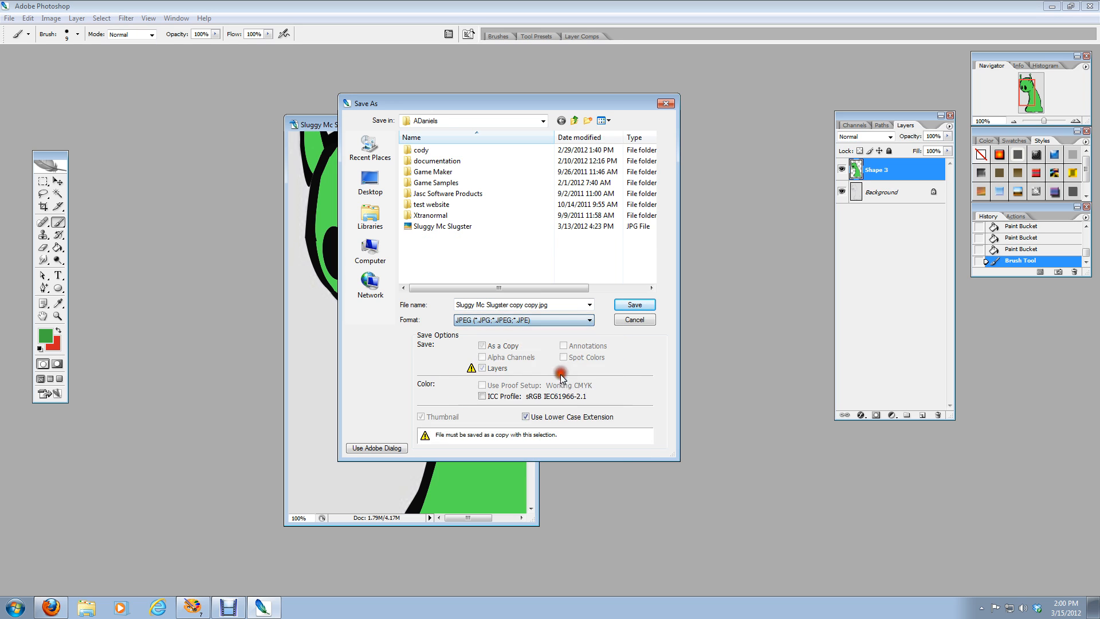
pyautogui.click(635, 305)
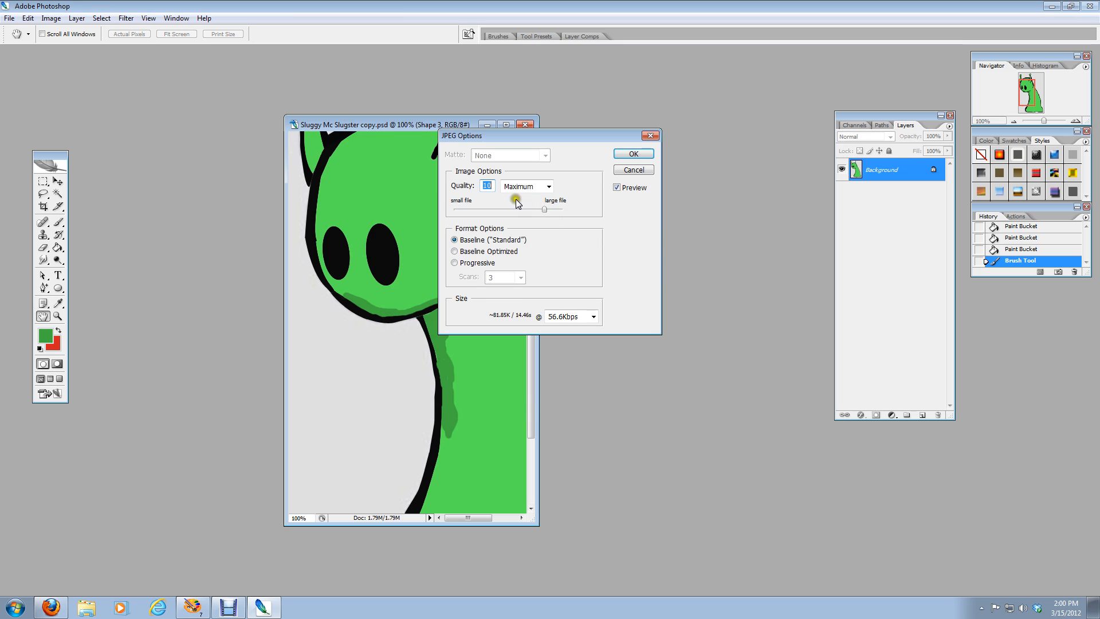
pyautogui.click(638, 155)
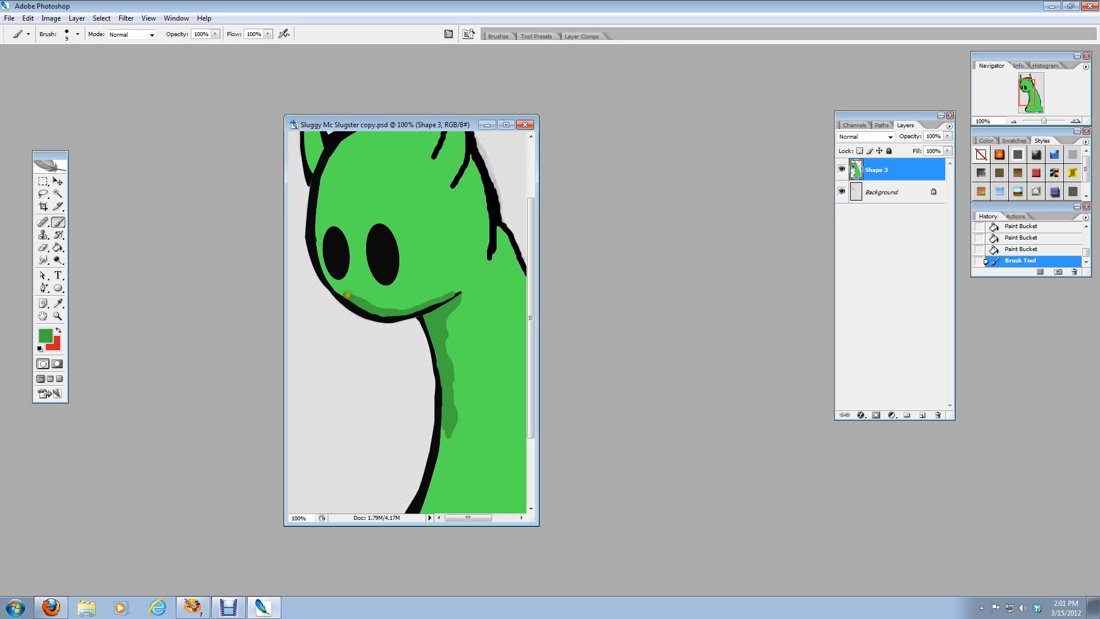
pyautogui.moveTo(341, 294); pyautogui.dragTo(324, 280)
pyautogui.click(229, 608)
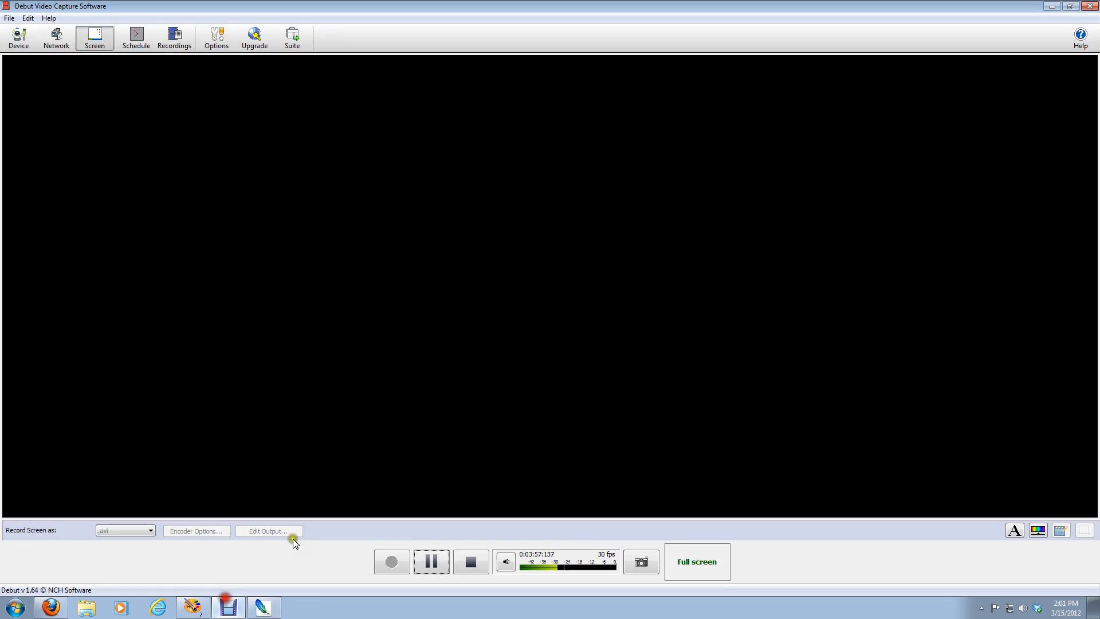